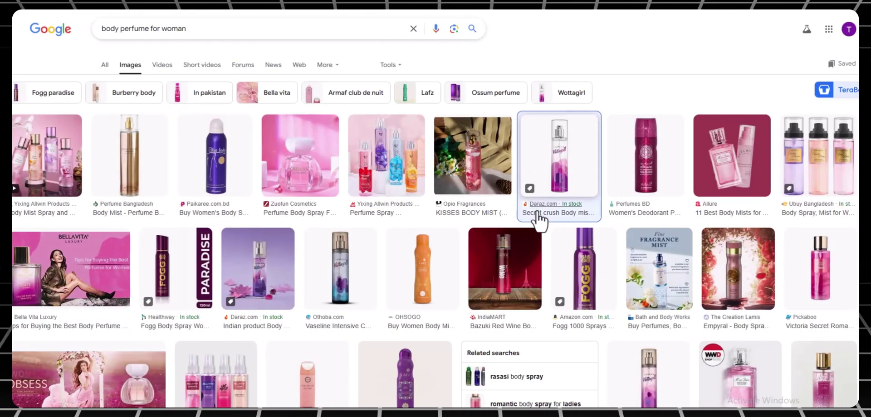
Preview the Secret crush Body mist product from the perfume search results
{"action": "left_click", "coordinate": [540, 218]}
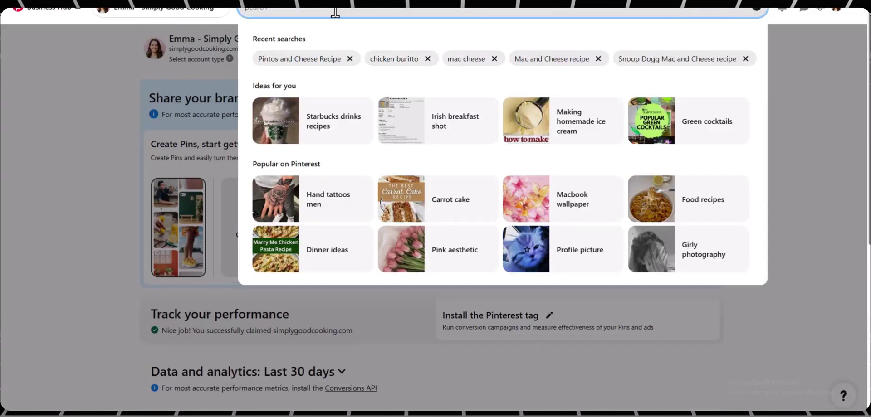
Search Pinterest for 'perfume image for woman' and open the lavender perfume bottle pin
{"action": "type", "text": "perfume image for woman"}
{"action": "key", "text": "Return"}
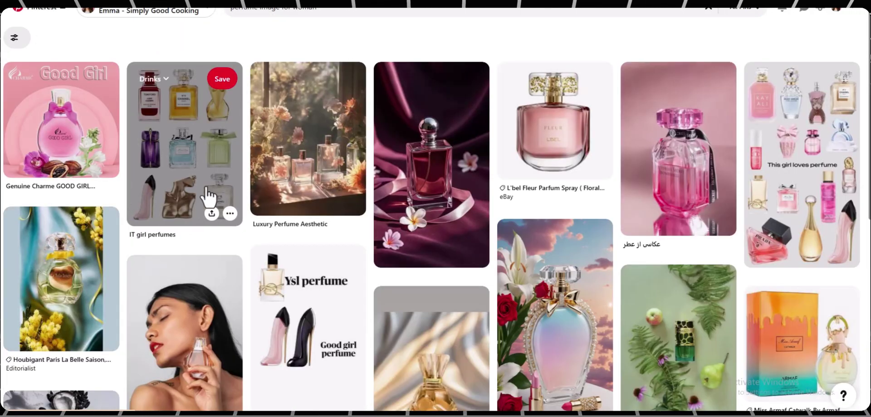
{"action": "scroll", "coordinate": [227, 196], "scroll_direction": "down", "scroll_amount": 2}
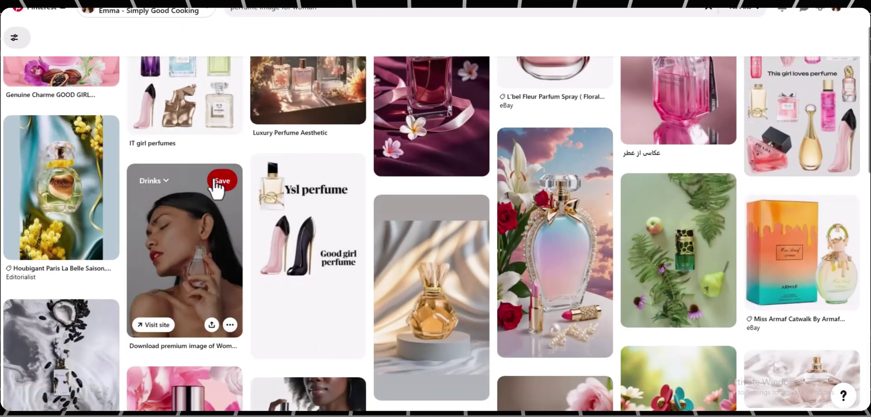
{"action": "scroll", "coordinate": [213, 188], "scroll_direction": "down", "scroll_amount": 3}
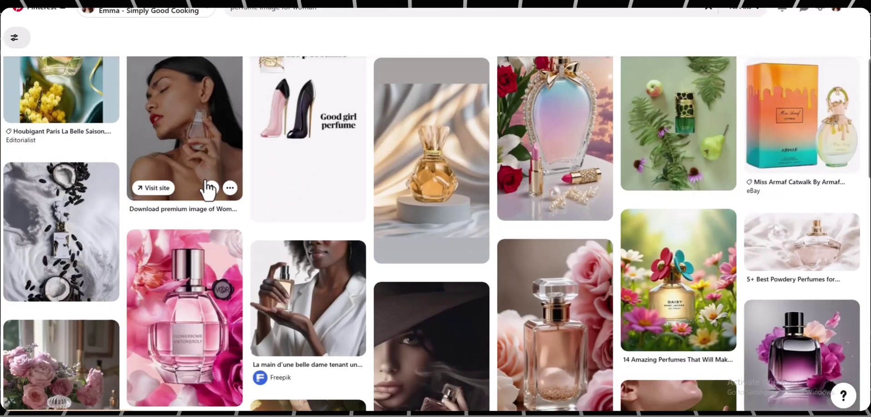
{"action": "scroll", "coordinate": [206, 190], "scroll_direction": "down", "scroll_amount": 5}
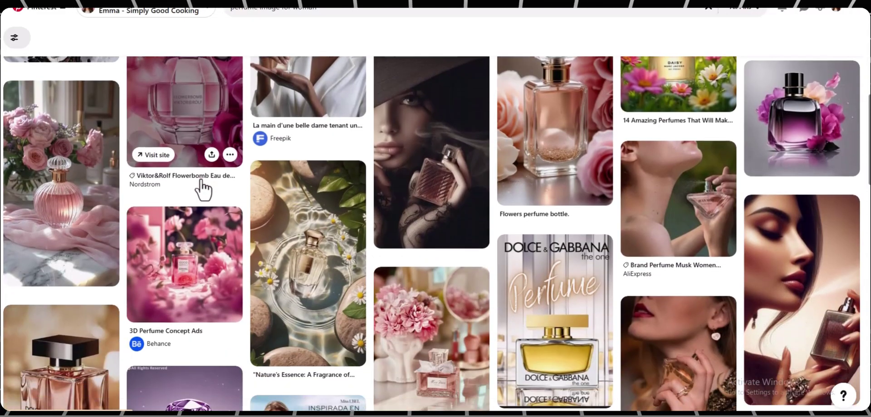
{"action": "scroll", "coordinate": [203, 189], "scroll_direction": "down", "scroll_amount": 7}
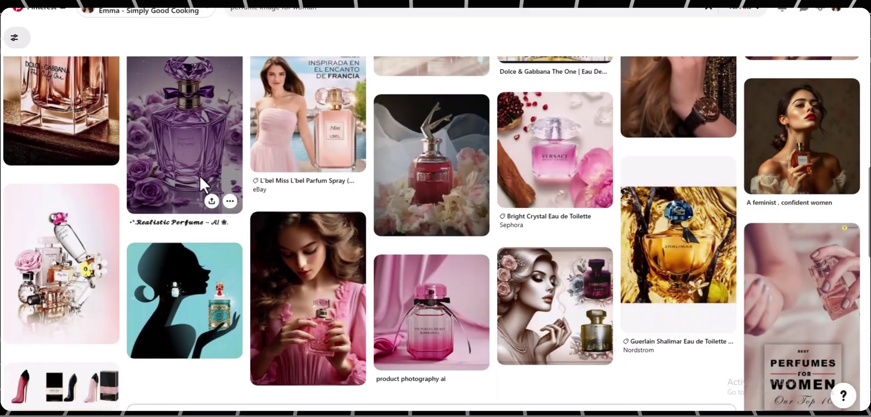
{"action": "scroll", "coordinate": [200, 175], "scroll_direction": "down", "scroll_amount": 8}
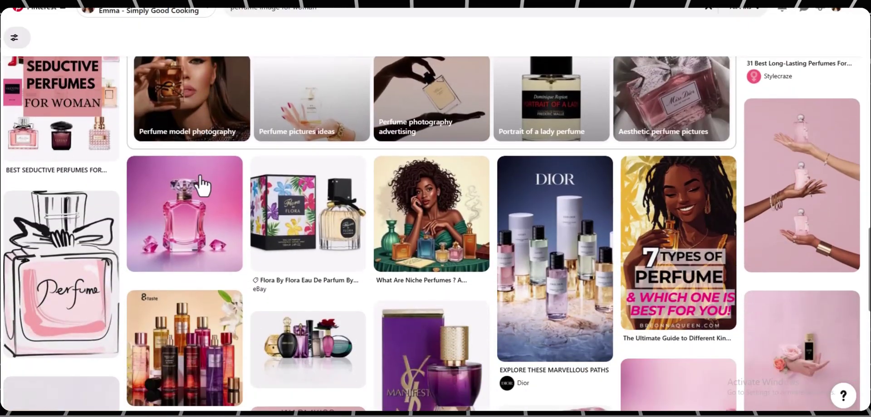
{"action": "scroll", "coordinate": [203, 185], "scroll_direction": "down", "scroll_amount": 5}
{"action": "left_click", "coordinate": [95, 236]}
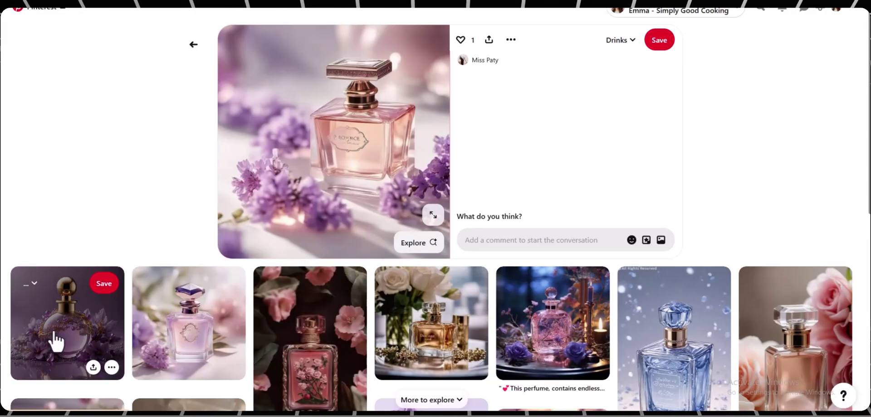
Open the gold-capped purple perfume pin and save its image as download.png
{"action": "left_click", "coordinate": [54, 334]}
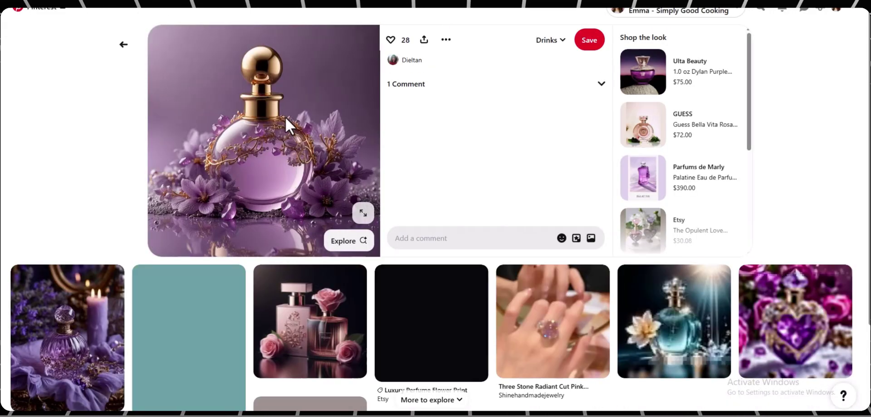
{"action": "right_click", "coordinate": [263, 121]}
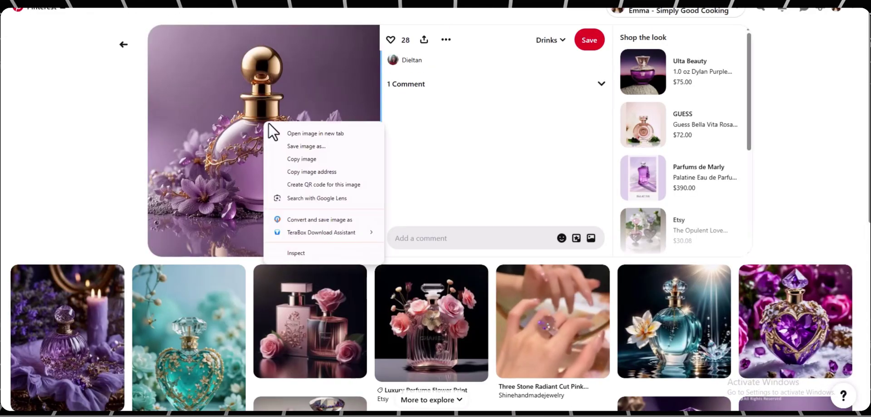
{"action": "left_click", "coordinate": [301, 220]}
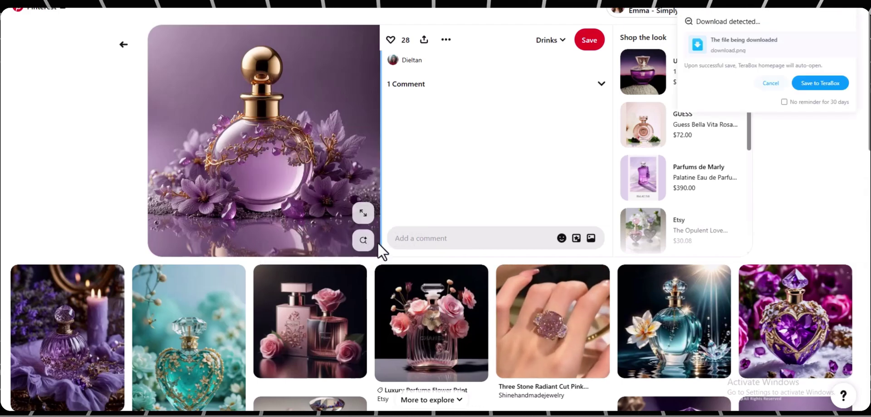
{"action": "left_click", "coordinate": [315, 359]}
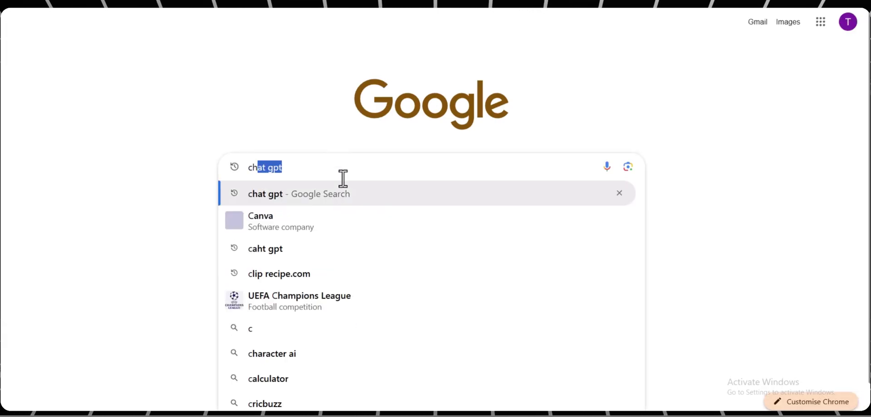
Search Google for 'chat gpt' and follow the Introducing ChatGPT result
{"action": "type", "text": "pt"}
{"action": "key", "text": "Return"}
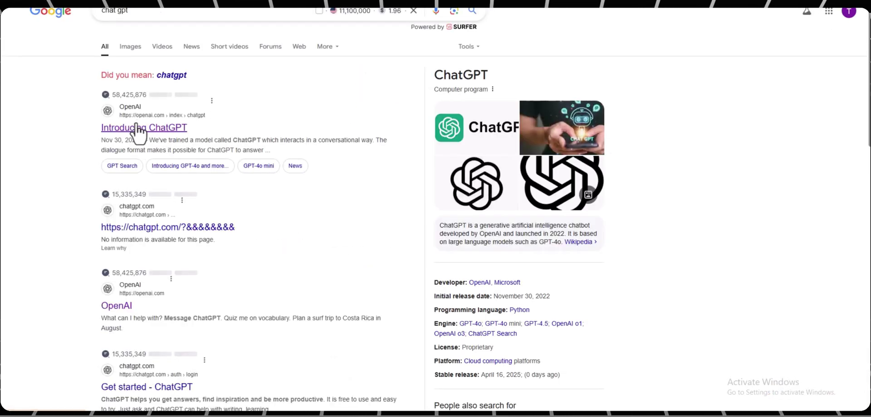
{"action": "left_click", "coordinate": [138, 131]}
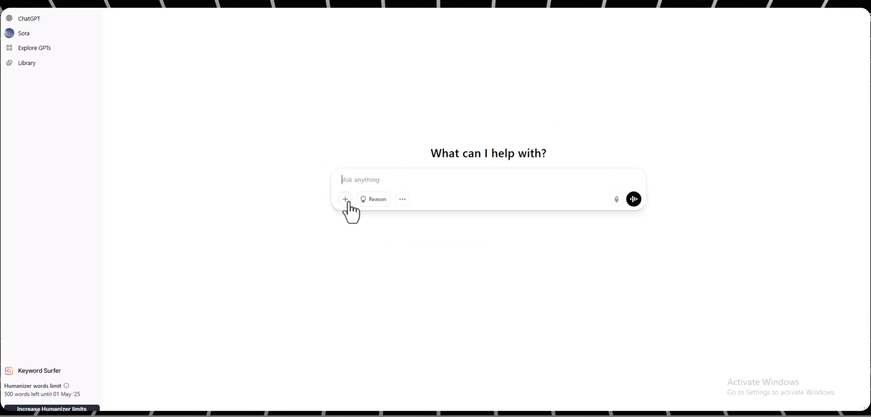
Attach the purple perfume bottle image and paste the saved Secret Crush mockup prompt
{"action": "left_click", "coordinate": [336, 196]}
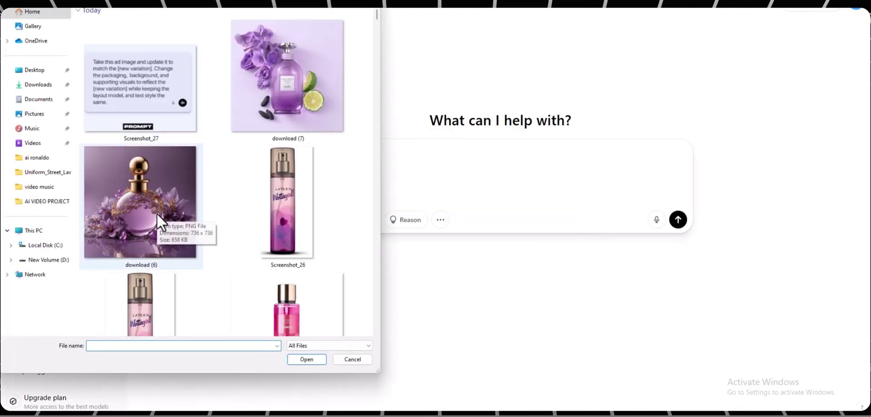
{"action": "double_click", "coordinate": [157, 214]}
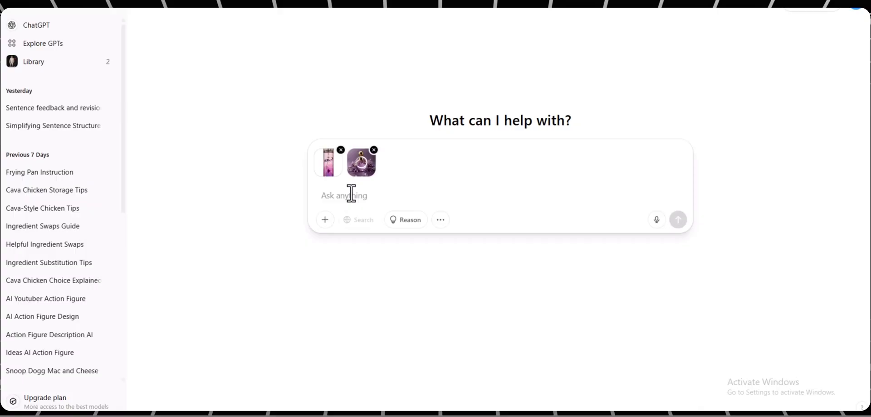
{"action": "key", "text": "super+v"}
{"action": "left_click", "coordinate": [398, 276]}
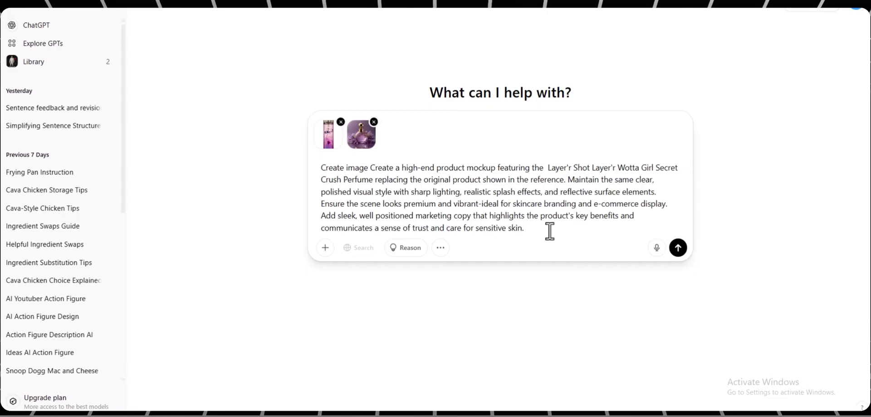
Send the prompt and save the generated purple 'For Sensitive Skin' ad image
{"action": "key", "text": "Return"}
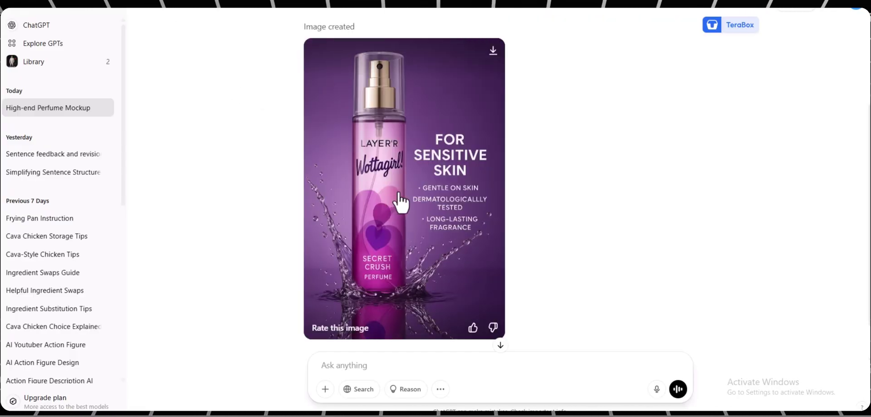
{"action": "left_click", "coordinate": [399, 192]}
{"action": "right_click", "coordinate": [446, 145]}
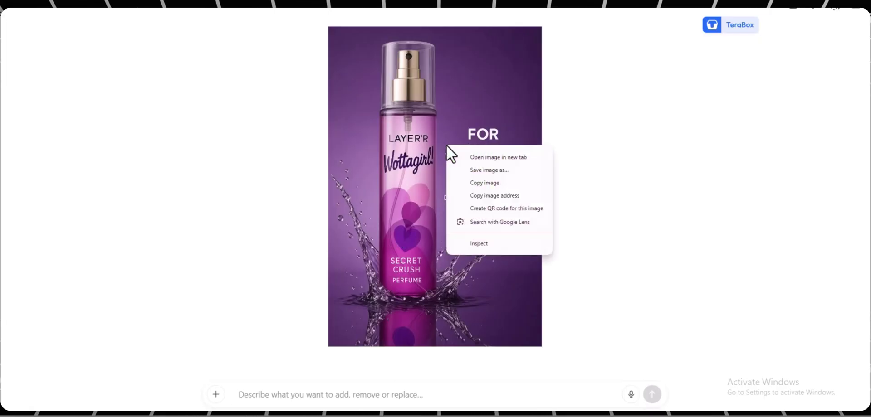
{"action": "left_click", "coordinate": [630, 131]}
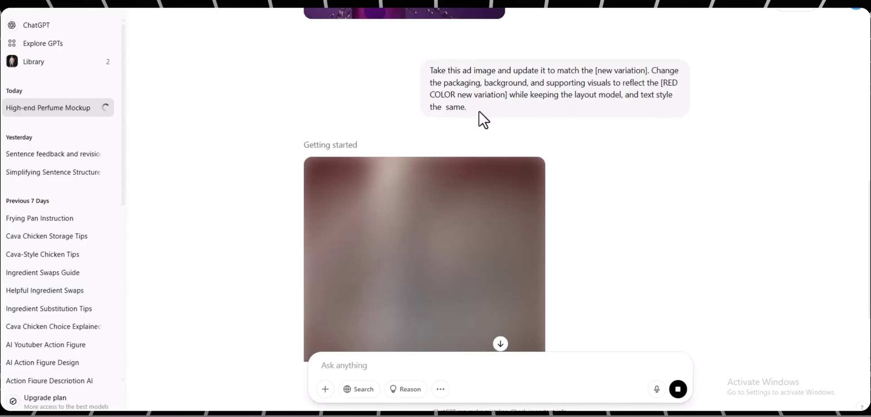
Scroll through the chat to compare the finished red ad variation with the purple one
{"action": "scroll", "coordinate": [477, 110], "scroll_direction": "down", "scroll_amount": 2}
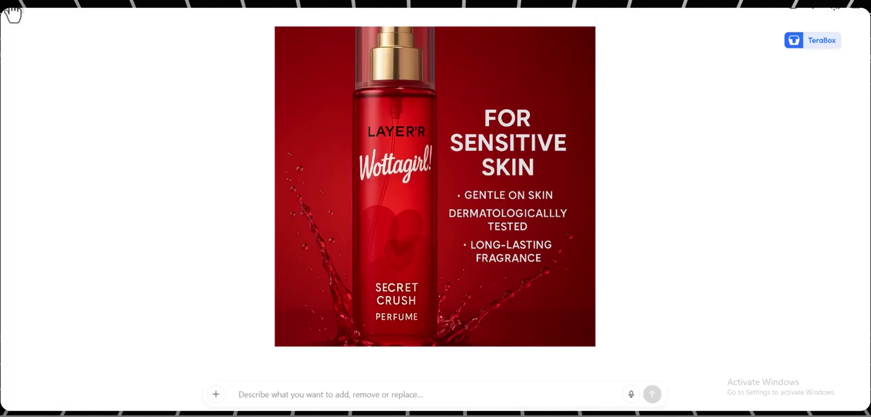
{"action": "key", "text": "Escape"}
{"action": "scroll", "coordinate": [413, 222], "scroll_direction": "up", "scroll_amount": 5}
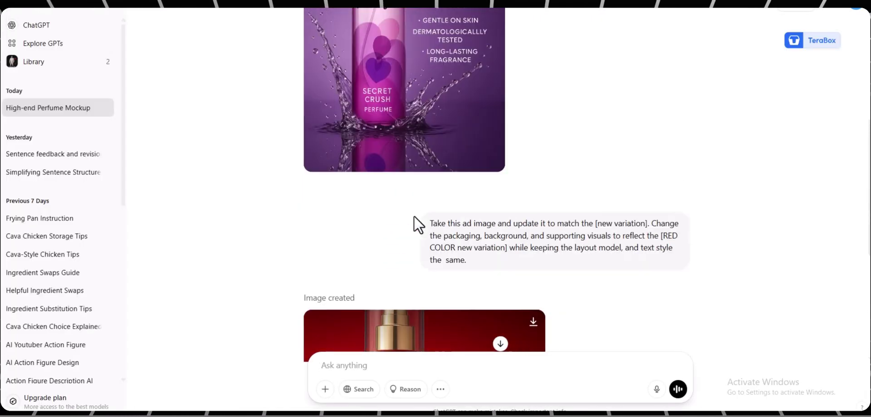
{"action": "scroll", "coordinate": [414, 217], "scroll_direction": "up", "scroll_amount": 3}
{"action": "scroll", "coordinate": [397, 199], "scroll_direction": "down", "scroll_amount": 10}
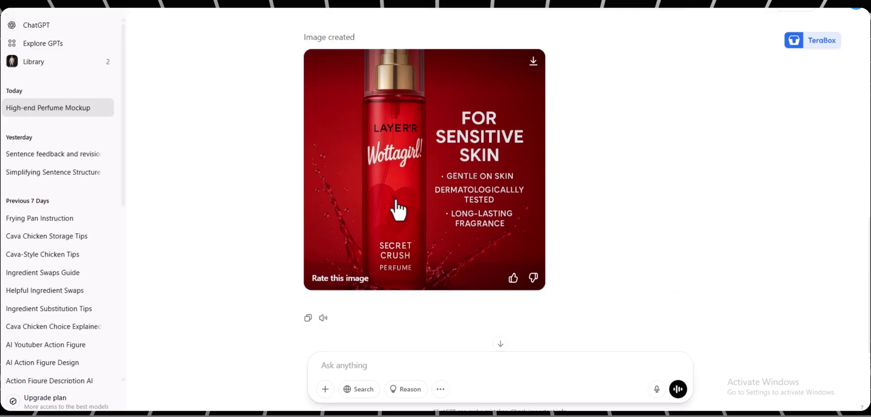
{"action": "scroll", "coordinate": [399, 223], "scroll_direction": "up", "scroll_amount": 9}
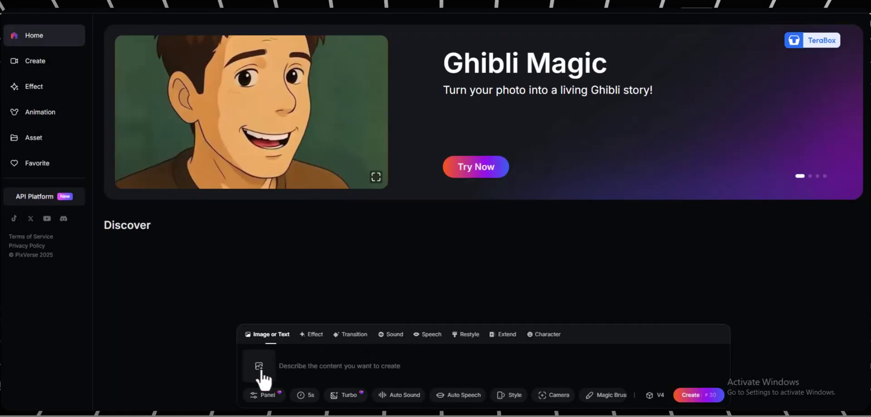
Upload the generated ChatGPT perfume ad image as the PixVerse starting image
{"action": "left_click", "coordinate": [262, 370]}
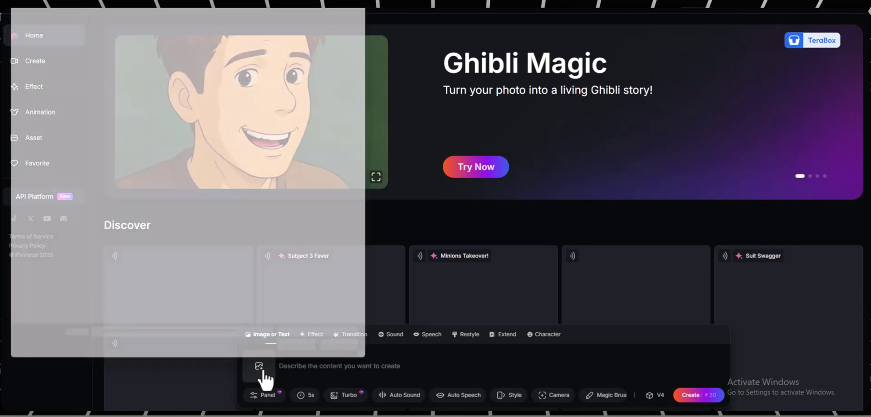
{"action": "double_click", "coordinate": [136, 83]}
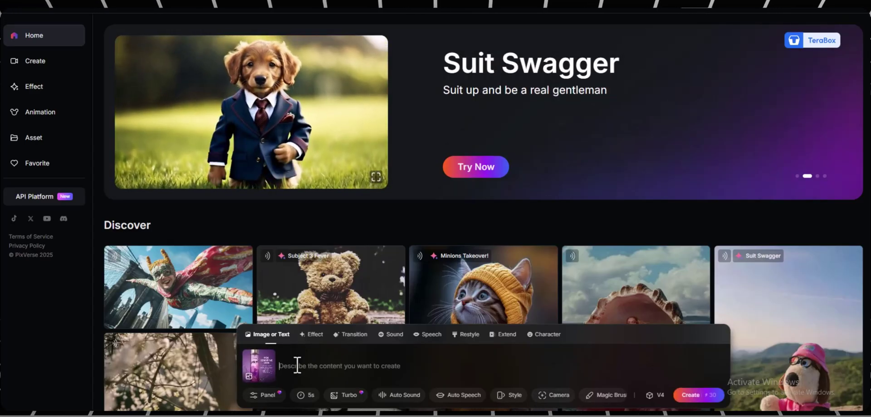
{"action": "key", "text": "super+v"}
Paste the prompt of a perfume bottle in a cold room freezing into an iced bottle
{"action": "left_click", "coordinate": [328, 254]}
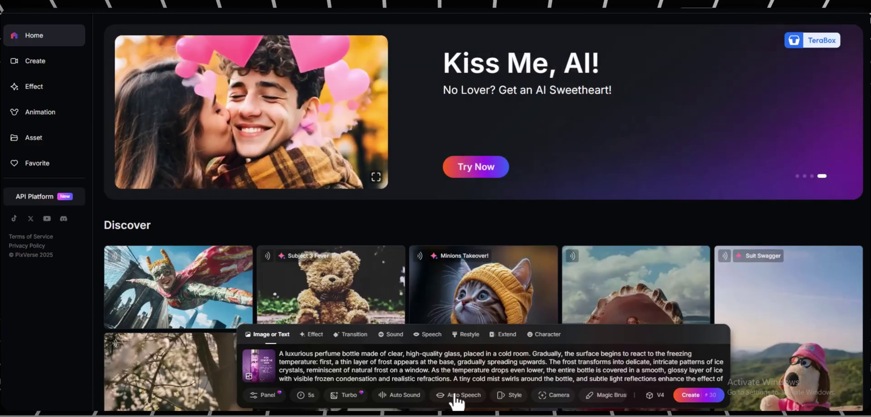
{"action": "scroll", "coordinate": [323, 376], "scroll_direction": "down", "scroll_amount": 1}
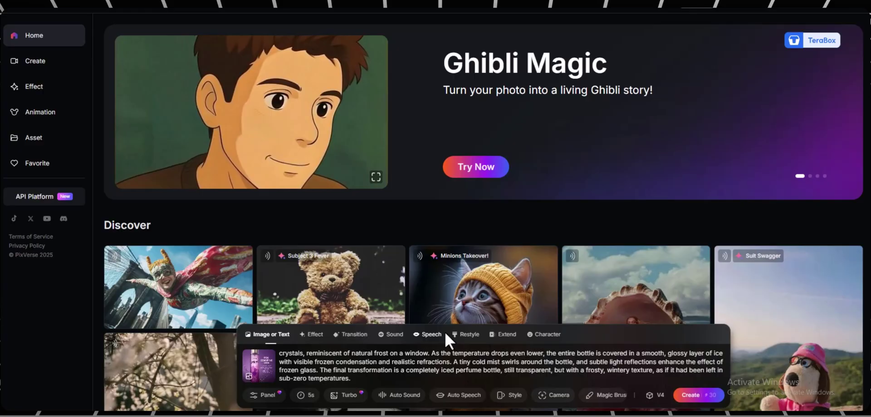